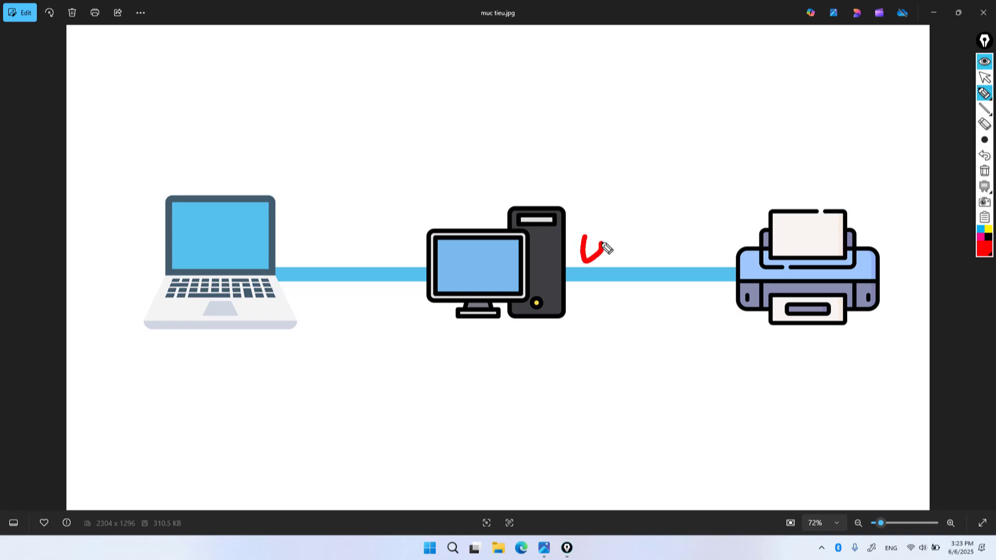
# - Write USB and LAN in red ink over the diagram's cables and draw an arrow to the printer
pyautogui.click(639, 235)
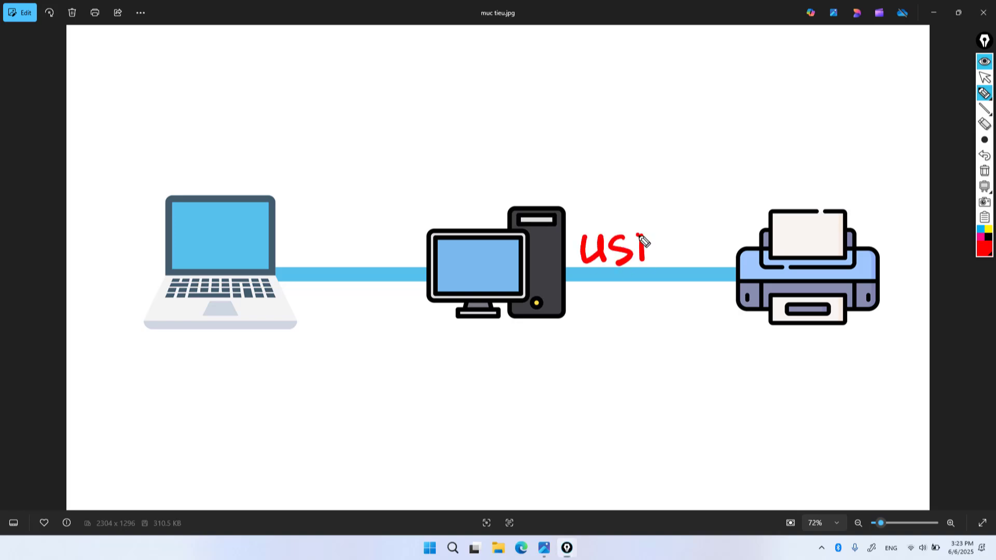
pyautogui.moveTo(576, 237); pyautogui.dragTo(572, 266)
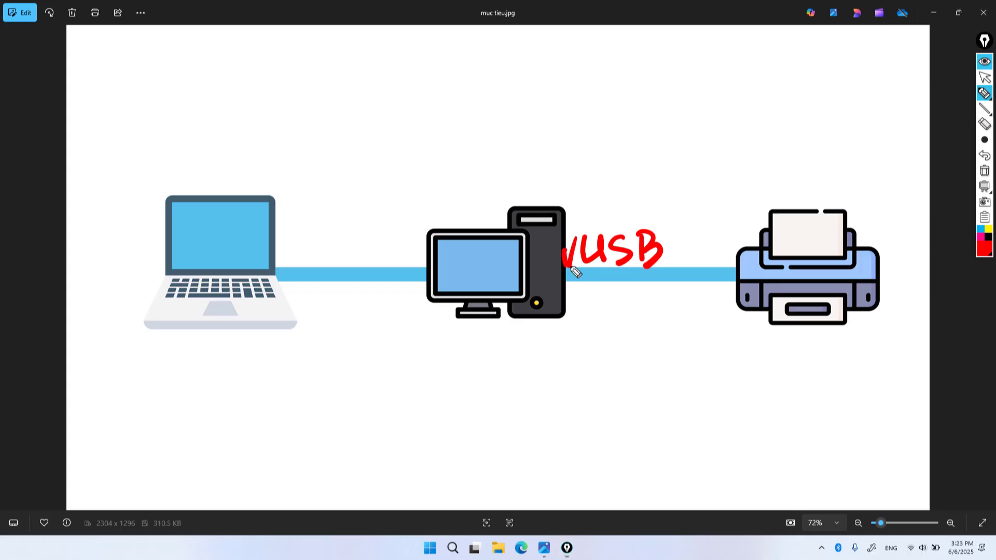
pyautogui.moveTo(357, 234)
pyautogui.mouseDown()
pyautogui.moveTo(353, 249)
pyautogui.moveTo(383, 241)
pyautogui.moveTo(396, 255)
pyautogui.moveTo(405, 240)
pyautogui.moveTo(417, 248)
pyautogui.moveTo(426, 229)
pyautogui.mouseUp()
pyautogui.moveTo(289, 236)
pyautogui.mouseDown()
pyautogui.moveTo(309, 224)
pyautogui.moveTo(473, 215)
pyautogui.moveTo(453, 203)
pyautogui.moveTo(472, 225)
pyautogui.moveTo(602, 159)
pyautogui.moveTo(726, 241)
pyautogui.moveTo(716, 217)
pyautogui.moveTo(732, 244)
pyautogui.mouseUp()
pyautogui.moveTo(285, 234)
pyautogui.mouseDown()
pyautogui.moveTo(280, 225)
pyautogui.moveTo(590, 104)
pyautogui.moveTo(752, 213)
pyautogui.moveTo(763, 205)
pyautogui.moveTo(733, 228)
pyautogui.moveTo(748, 198)
pyautogui.moveTo(760, 223)
pyautogui.mouseUp()
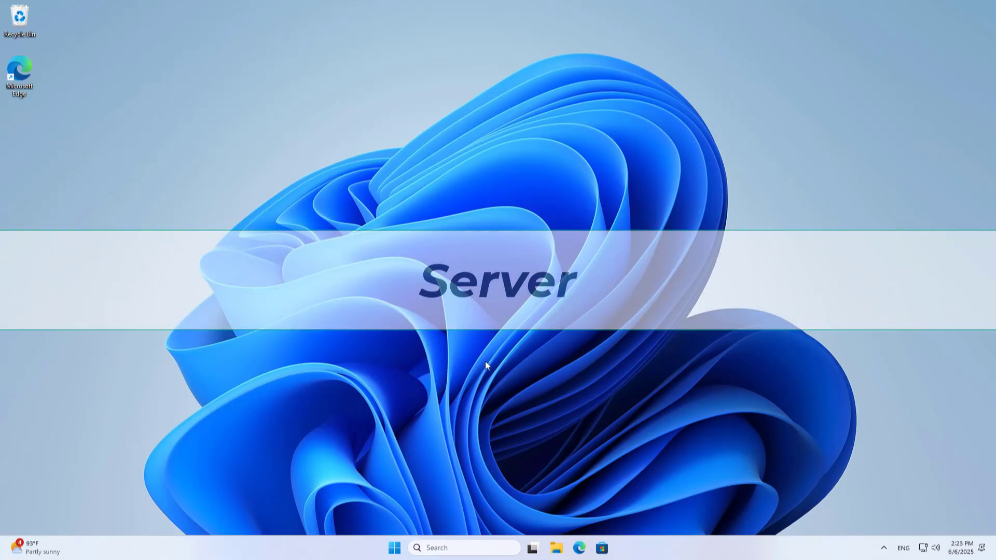
# - Go through Settings > Bluetooth & devices > Printers & scanners to the RICOH SP 310DN PCL 6 page
pyautogui.click(399, 549)
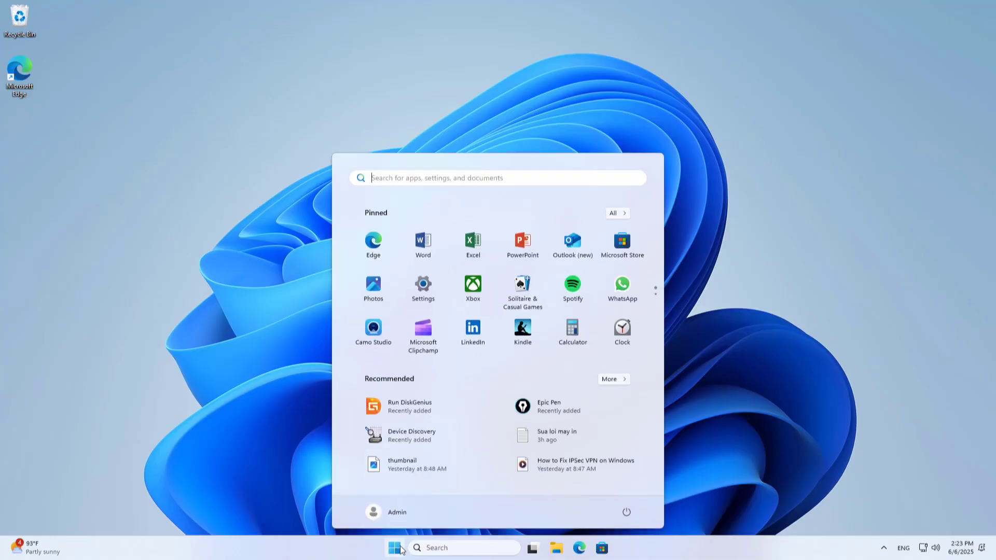
pyautogui.click(438, 293)
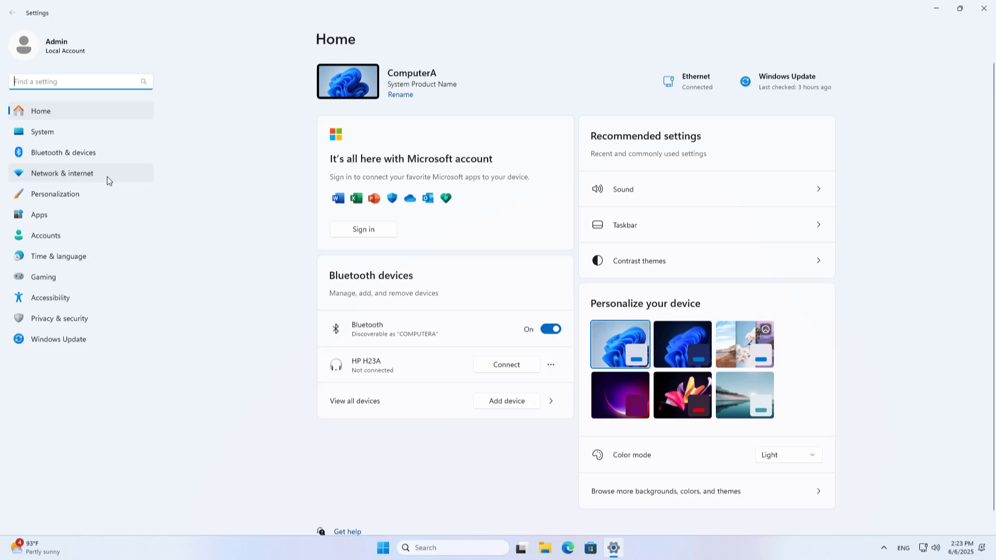
pyautogui.click(78, 156)
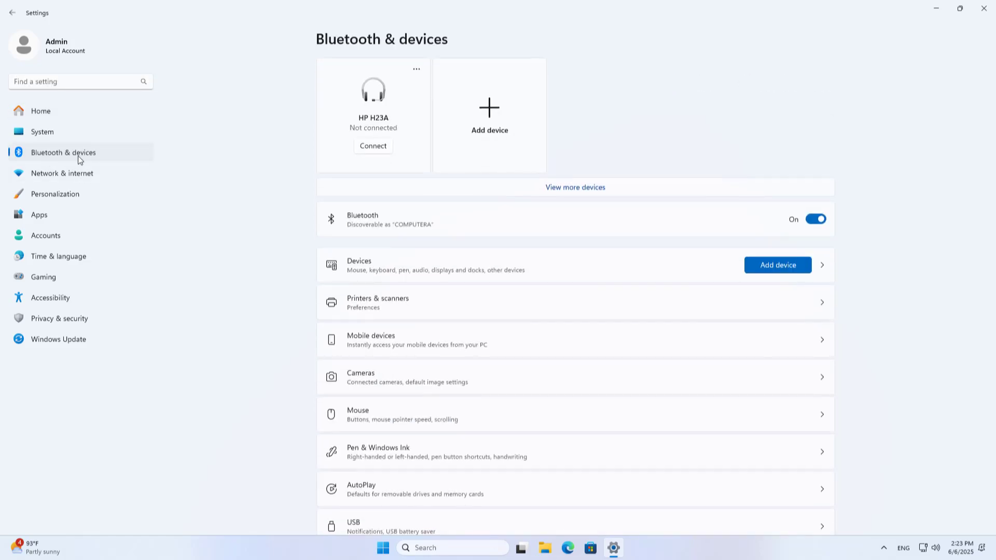
pyautogui.click(364, 304)
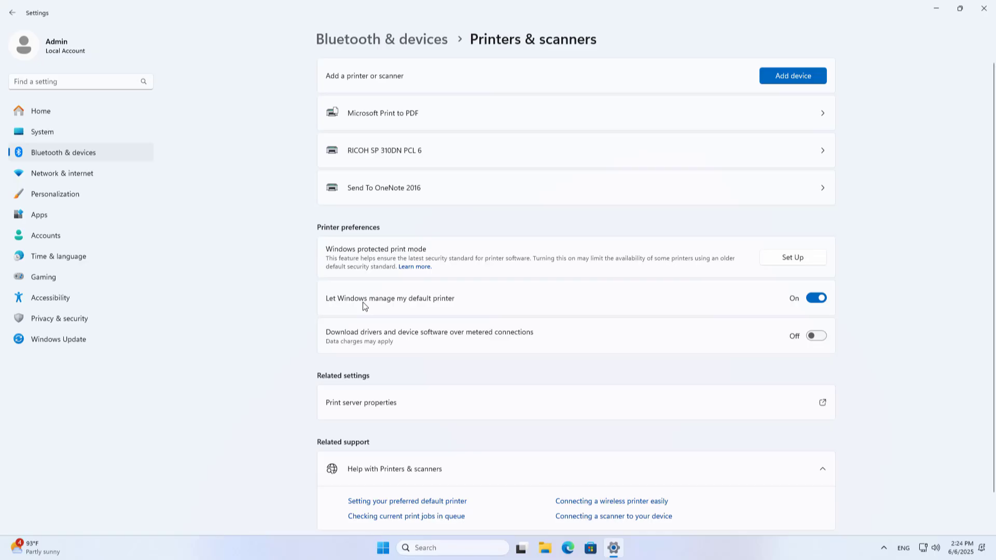
pyautogui.click(374, 154)
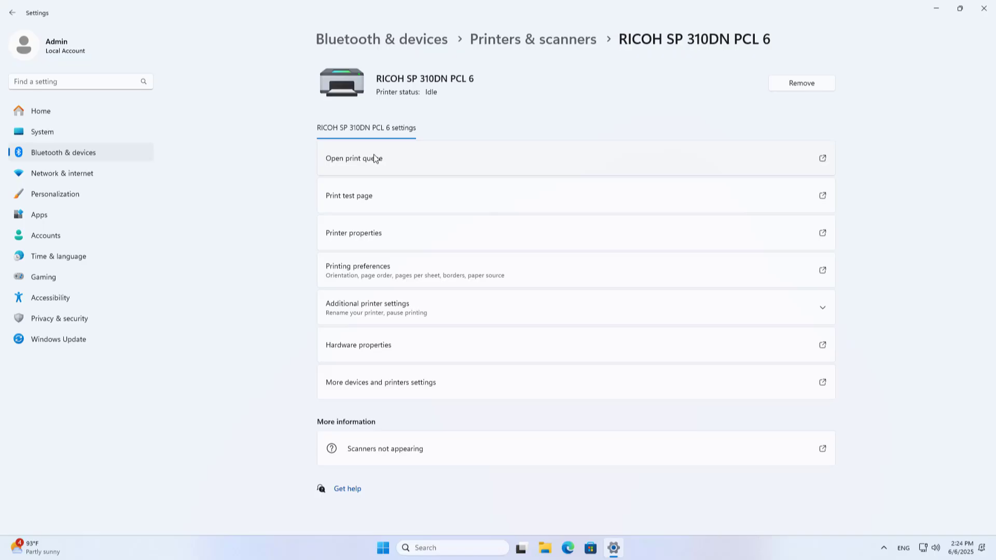
# - Enable Share this printer in the printer properties, shorten the share name to RICOH, then apply and confirm
pyautogui.click(362, 236)
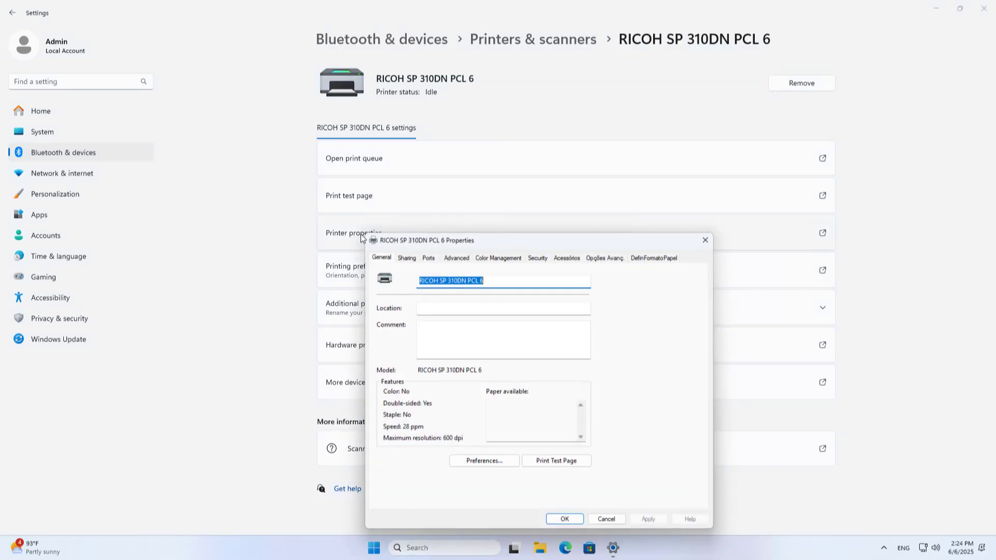
pyautogui.click(407, 259)
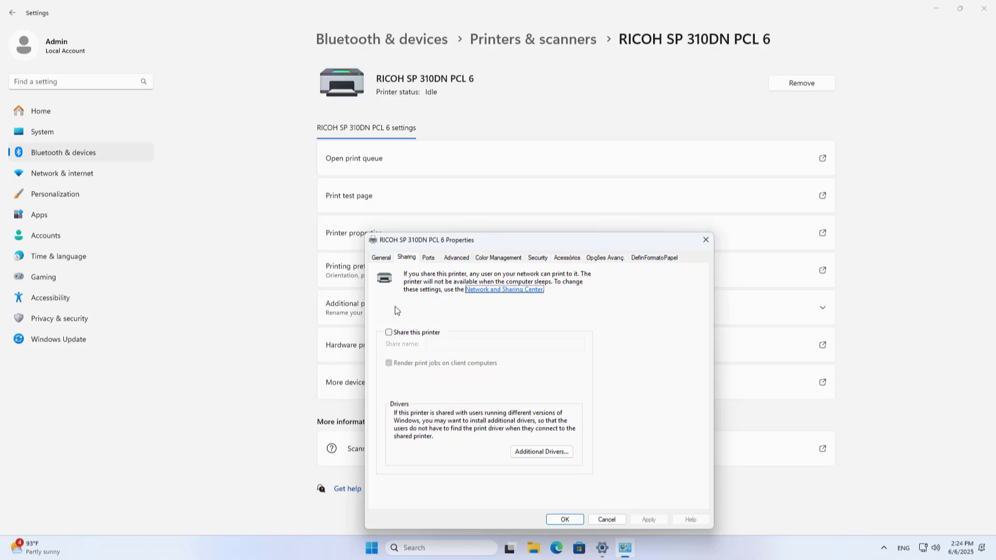
pyautogui.click(389, 332)
pyautogui.moveTo(511, 344); pyautogui.dragTo(450, 341)
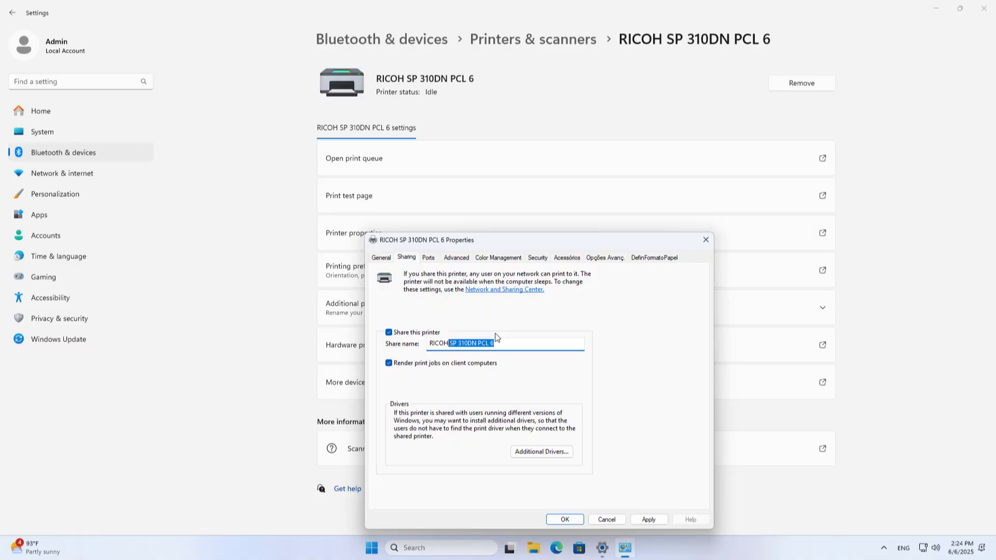
pyautogui.press('BackSpace')
pyautogui.moveTo(449, 344); pyautogui.dragTo(428, 346)
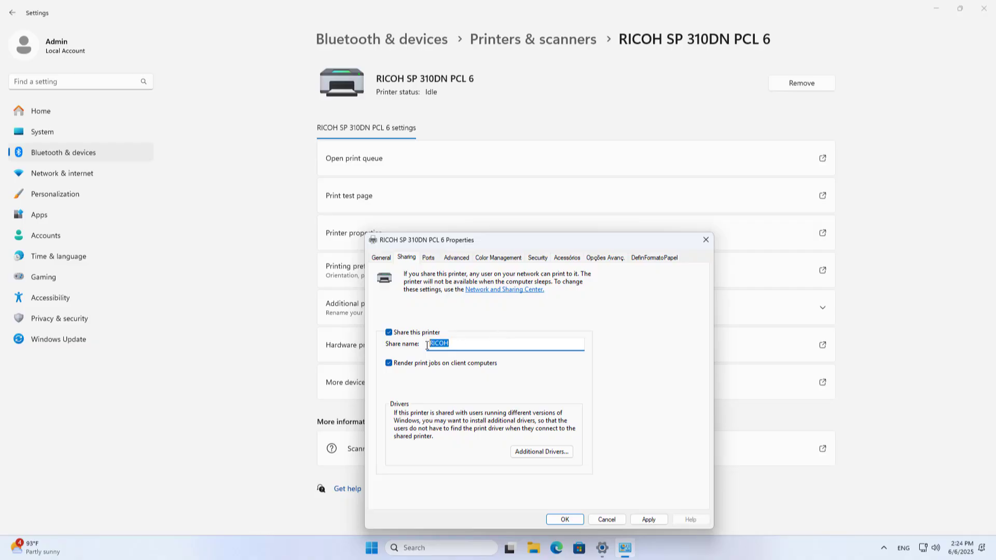
pyautogui.click(655, 523)
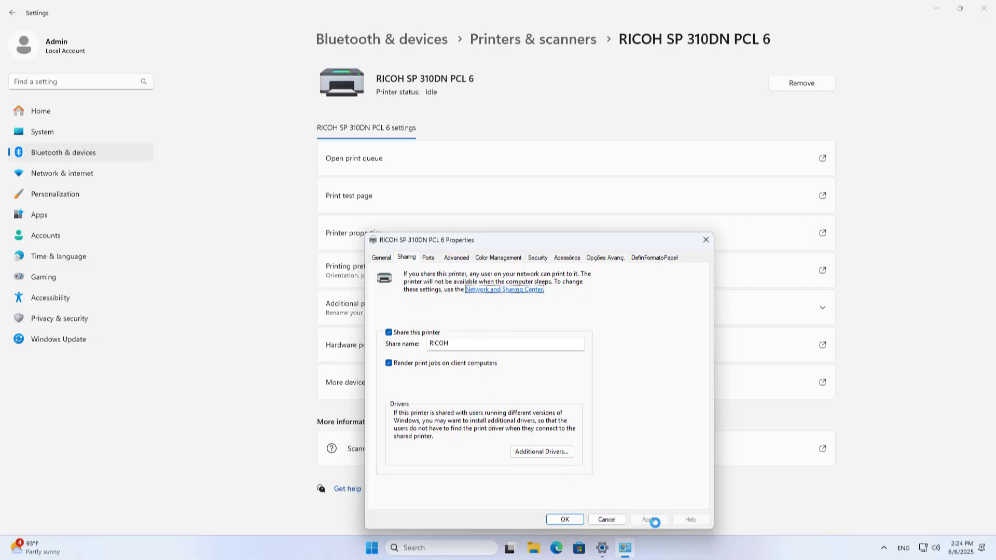
pyautogui.click(565, 520)
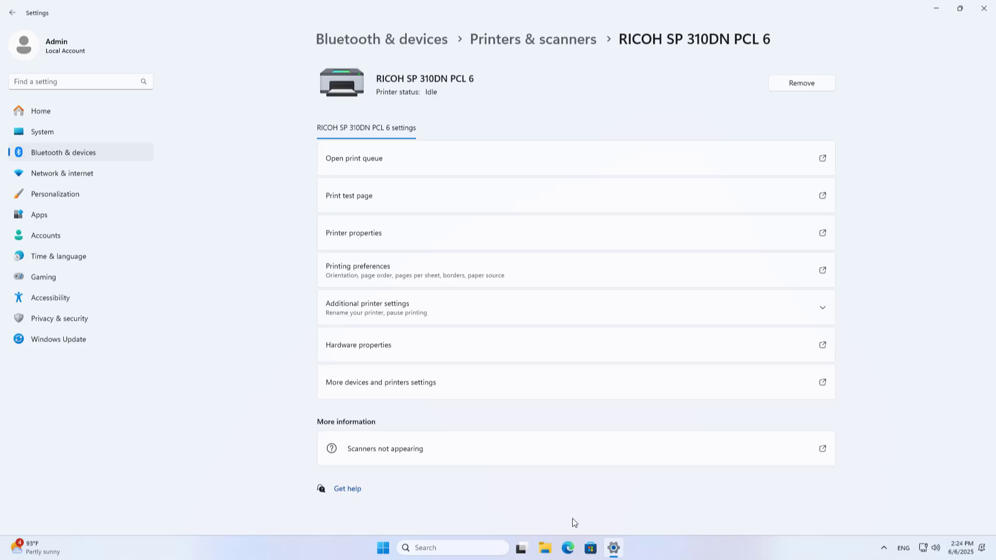
# - Confirm the device name ComputerA on the System page, then close Settings
pyautogui.click(53, 130)
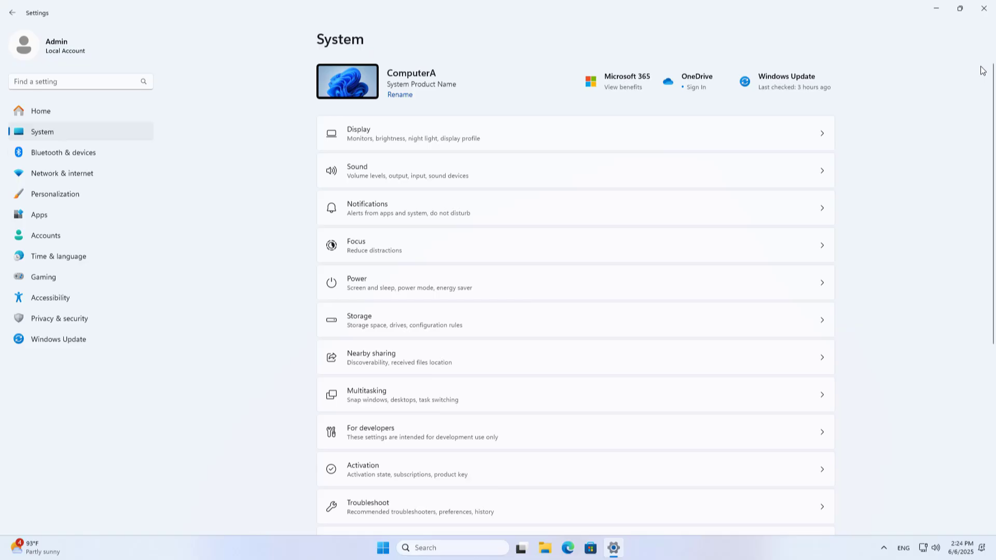
pyautogui.click(984, 8)
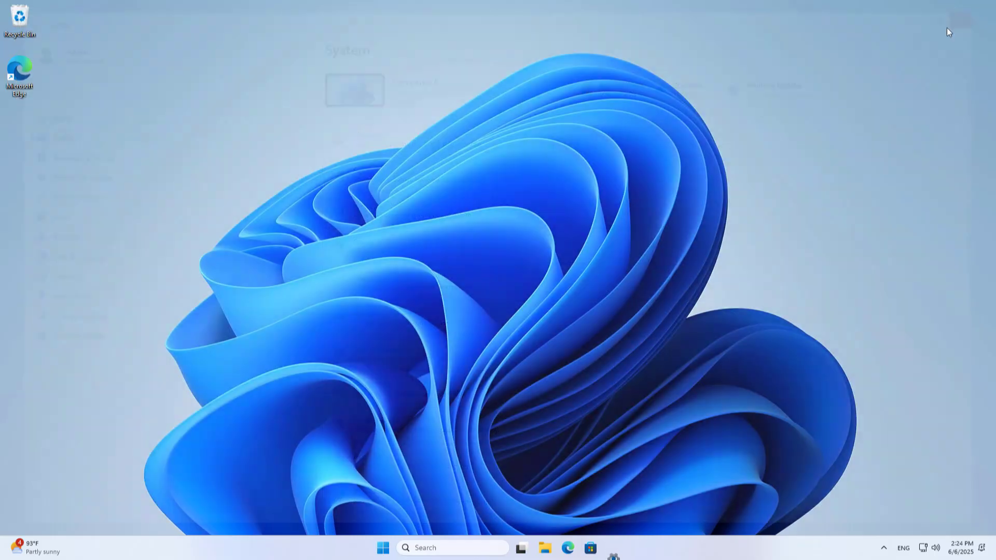
# - Open Computer Management maximized and show Users under Local Users and Groups
pyautogui.rightClick(400, 548)
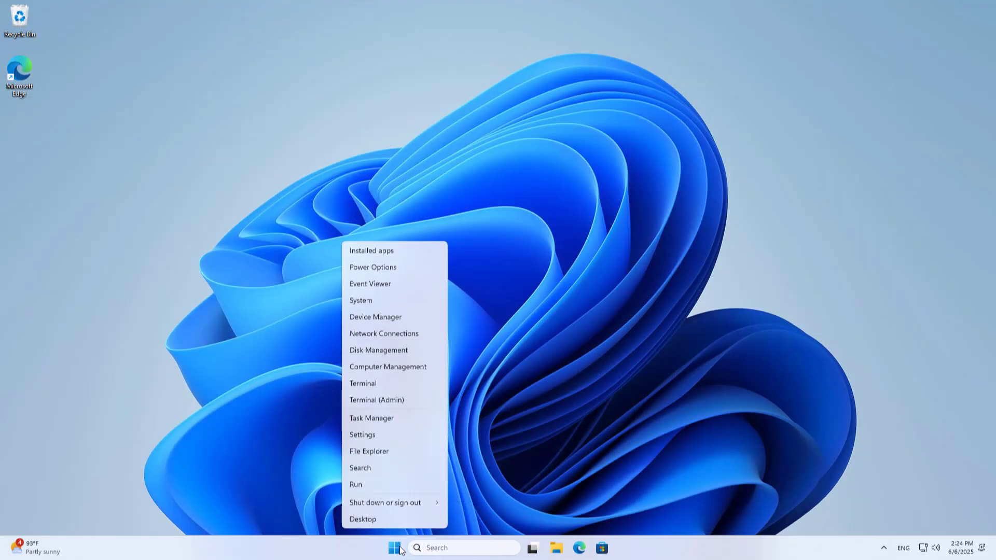
pyautogui.click(390, 367)
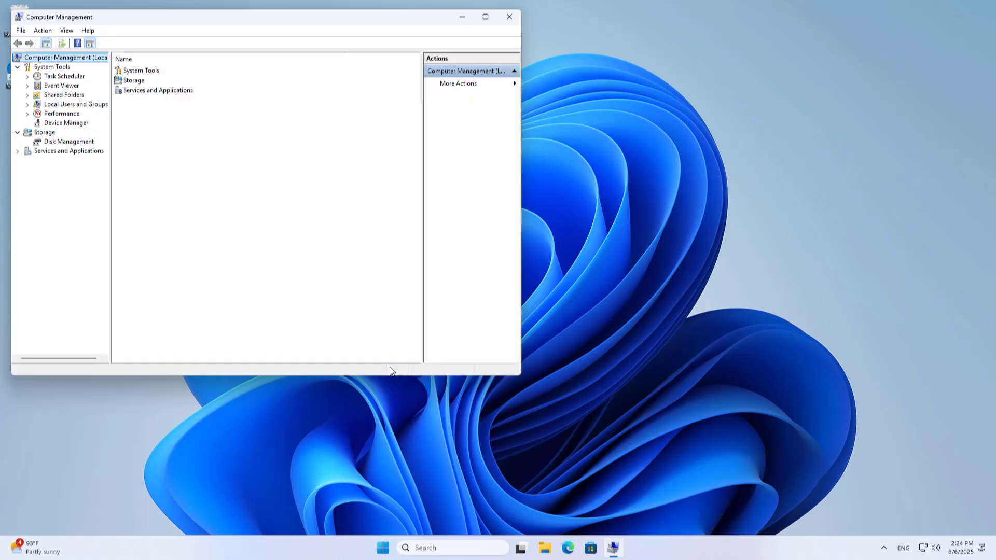
pyautogui.click(489, 17)
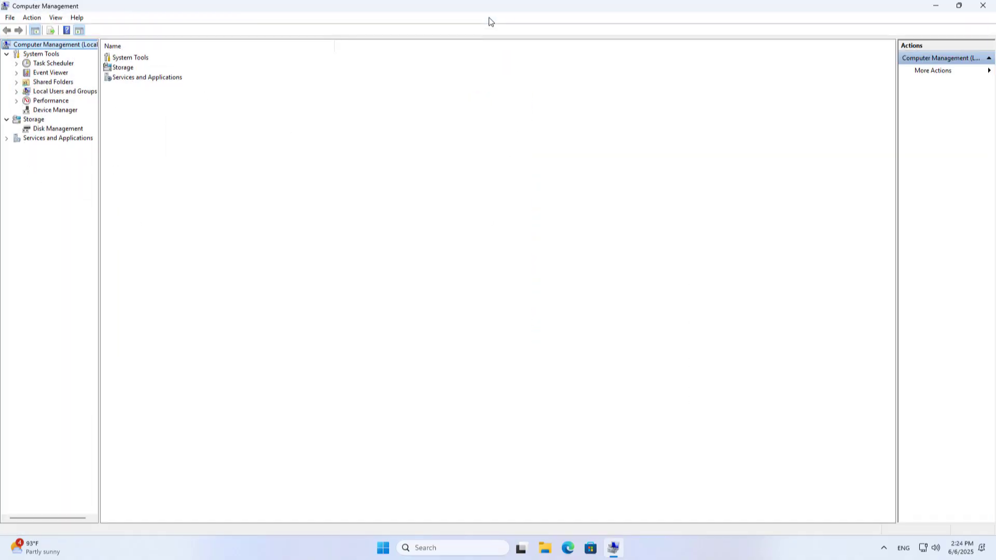
pyautogui.click(73, 93)
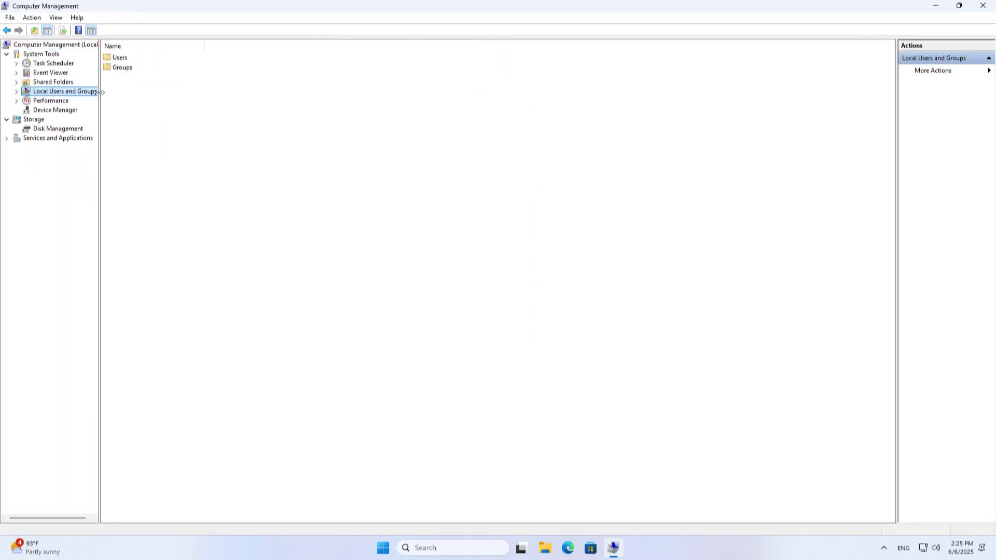
pyautogui.moveTo(102, 93); pyautogui.dragTo(179, 92)
pyautogui.click(16, 91)
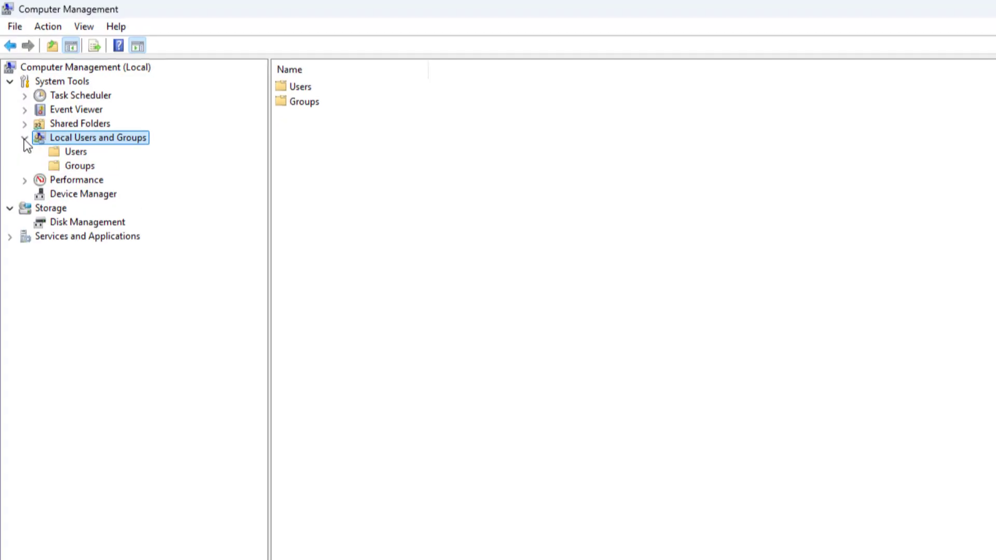
pyautogui.click(83, 151)
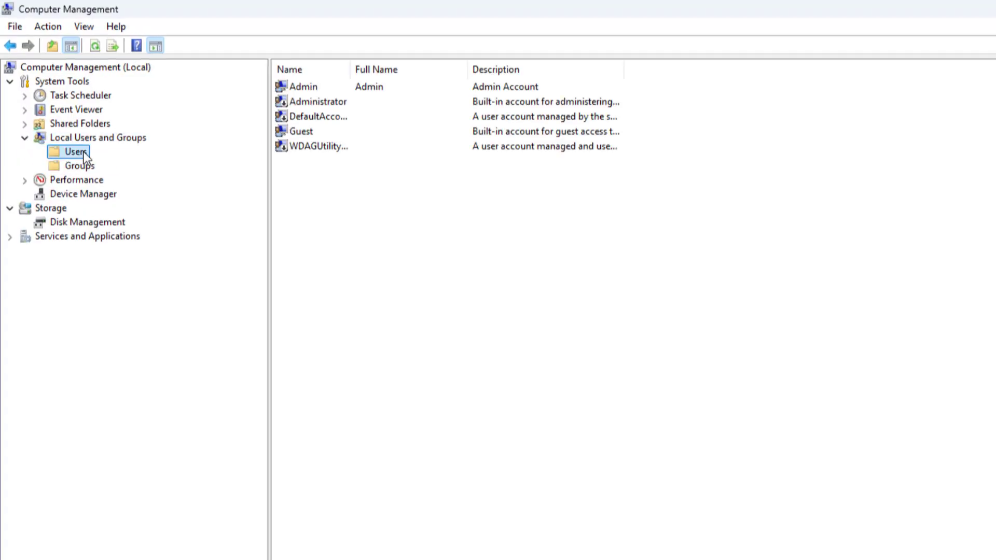
# - Use Set Password on the Guest account to enter and confirm a new password, accepting the warning and confirmation
pyautogui.click(303, 130)
pyautogui.rightClick(304, 131)
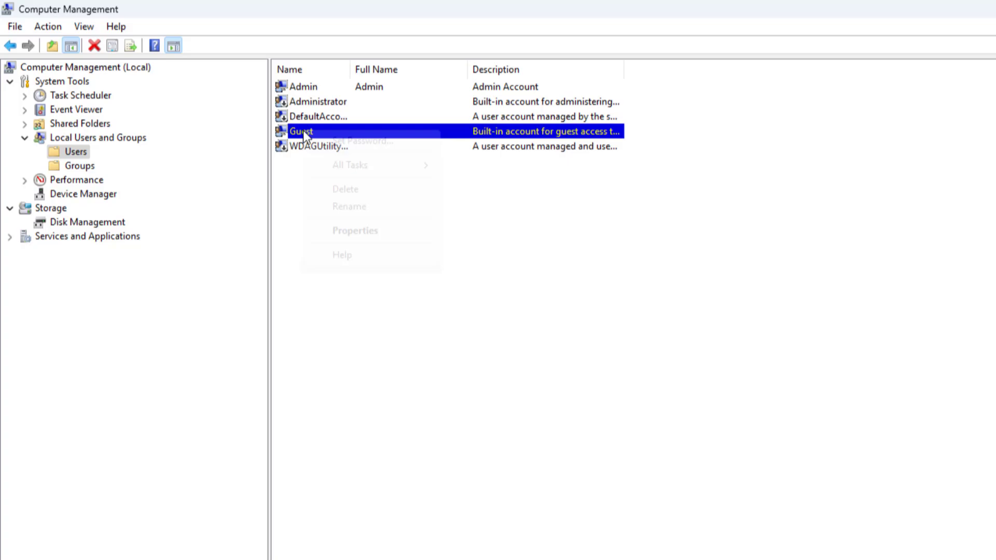
pyautogui.click(351, 141)
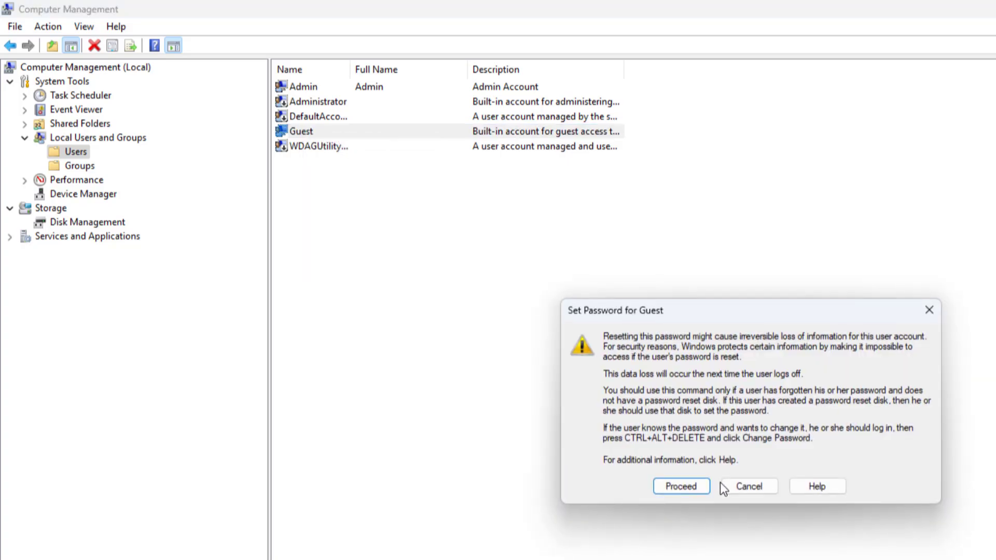
pyautogui.click(698, 491)
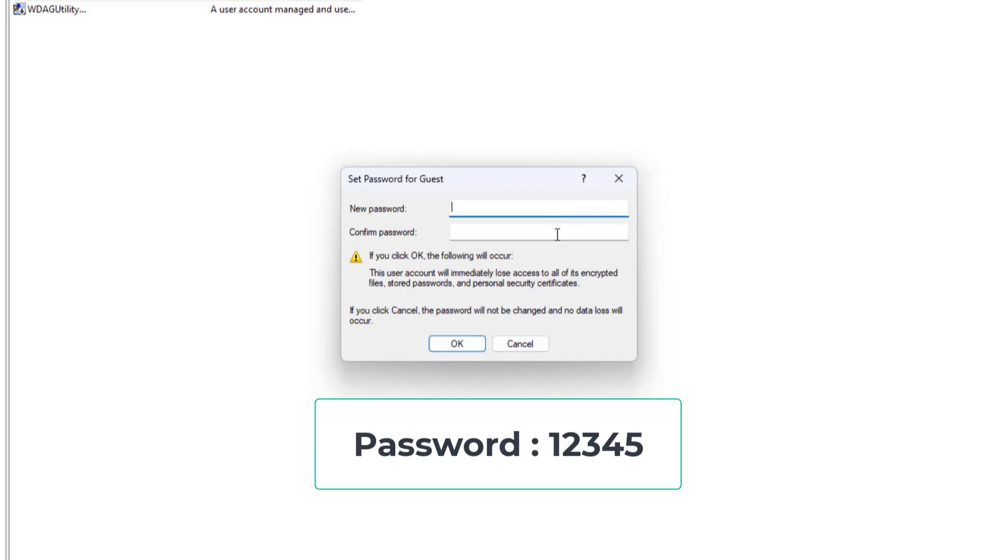
pyautogui.write('12')
pyautogui.click(488, 235)
pyautogui.write('12345')
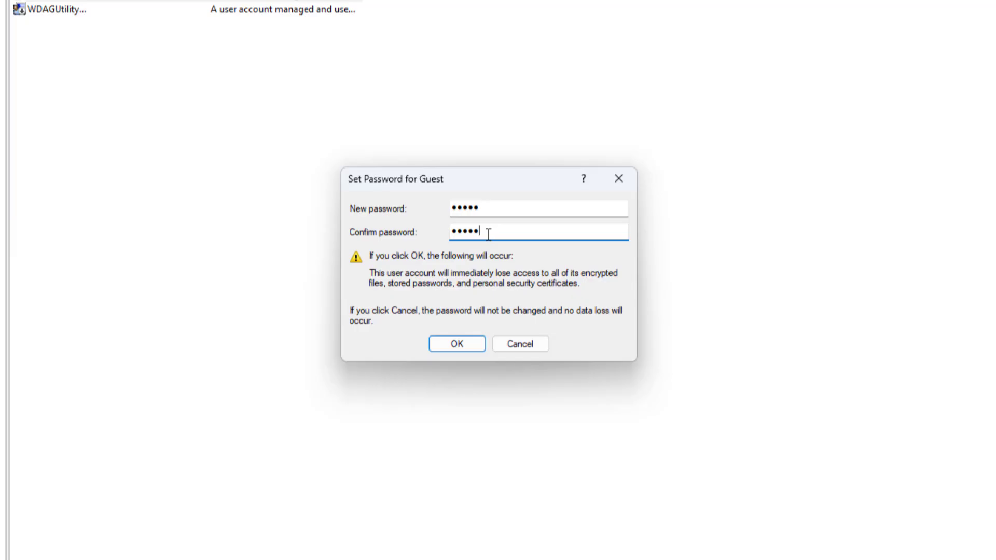
pyautogui.click(470, 344)
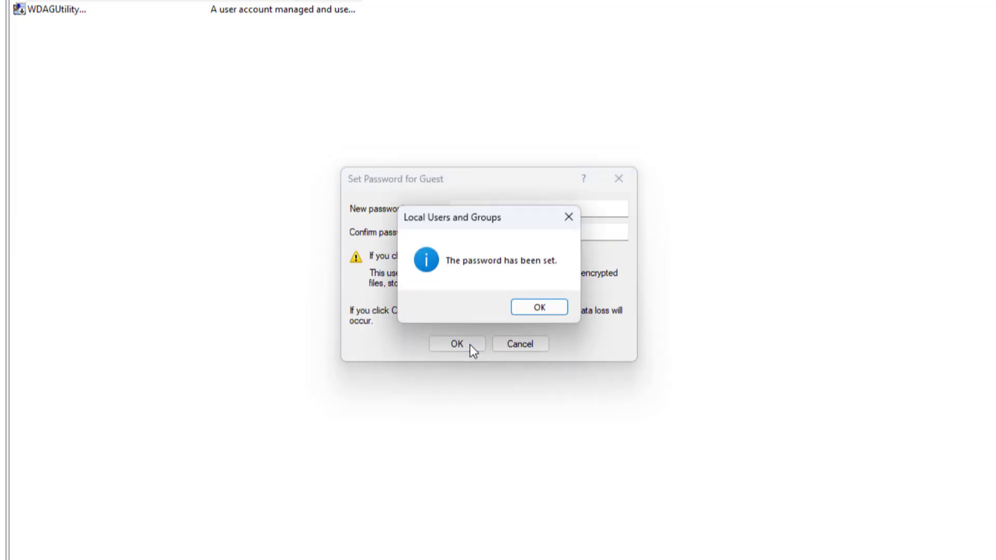
pyautogui.click(527, 310)
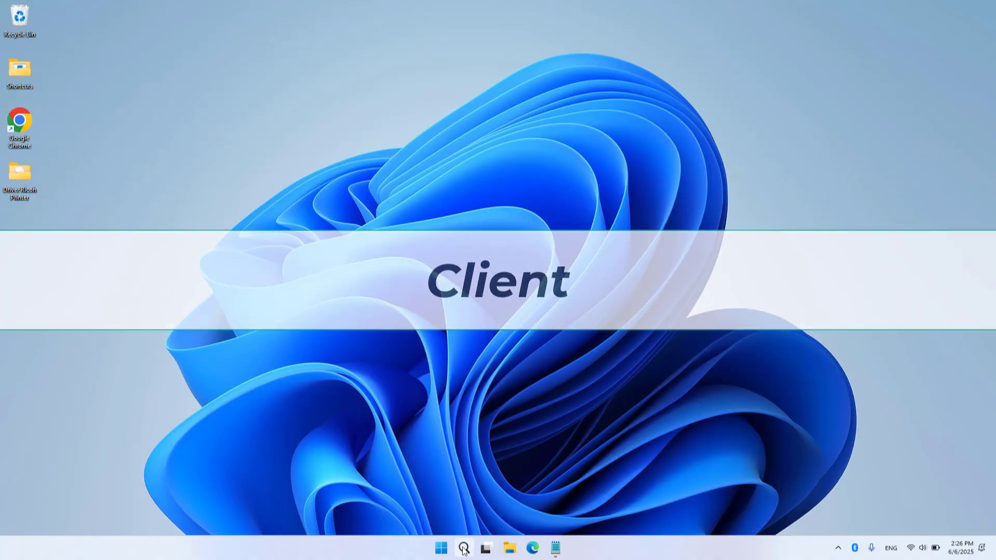
# - Search for 'control', open Control Panel and switch View by to Large icons
pyautogui.click(464, 548)
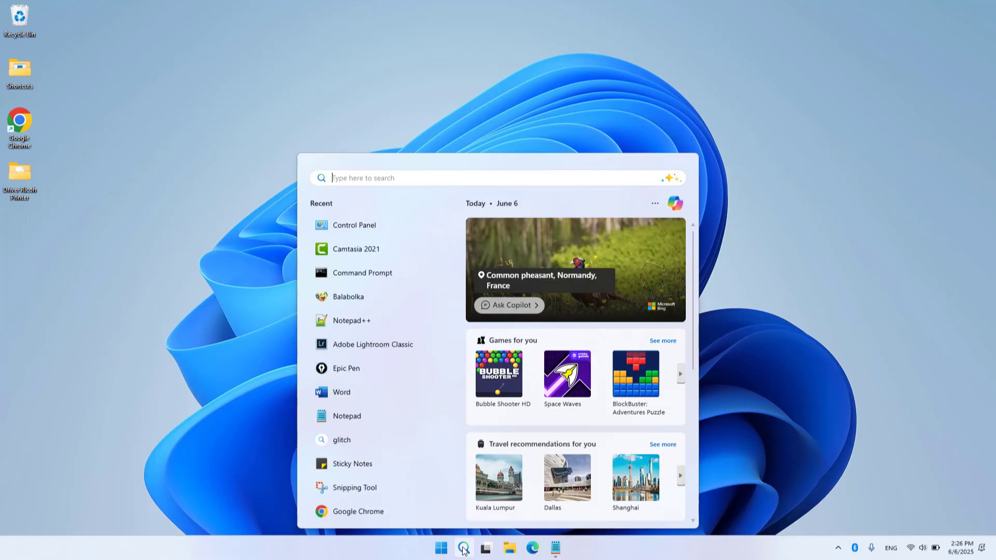
pyautogui.write('control')
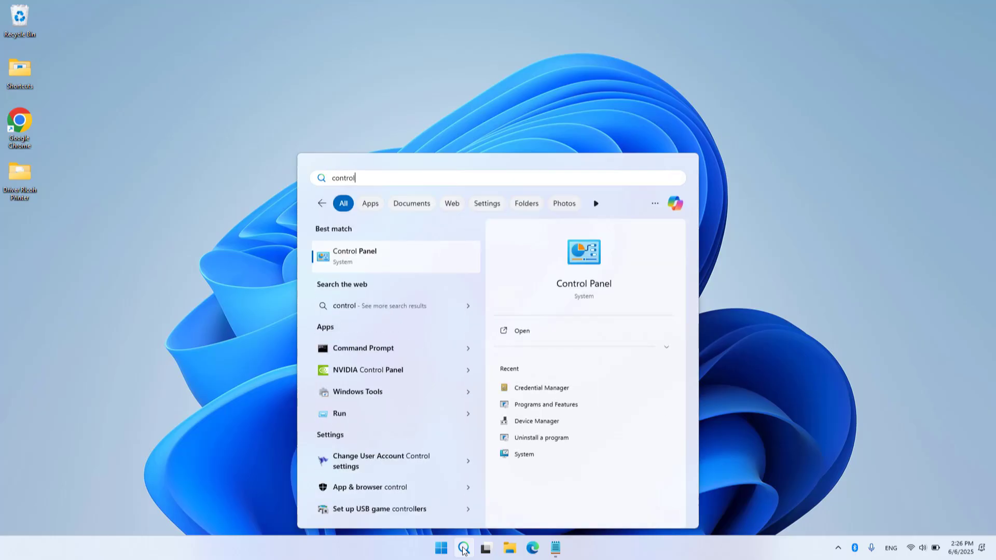
pyautogui.click(597, 257)
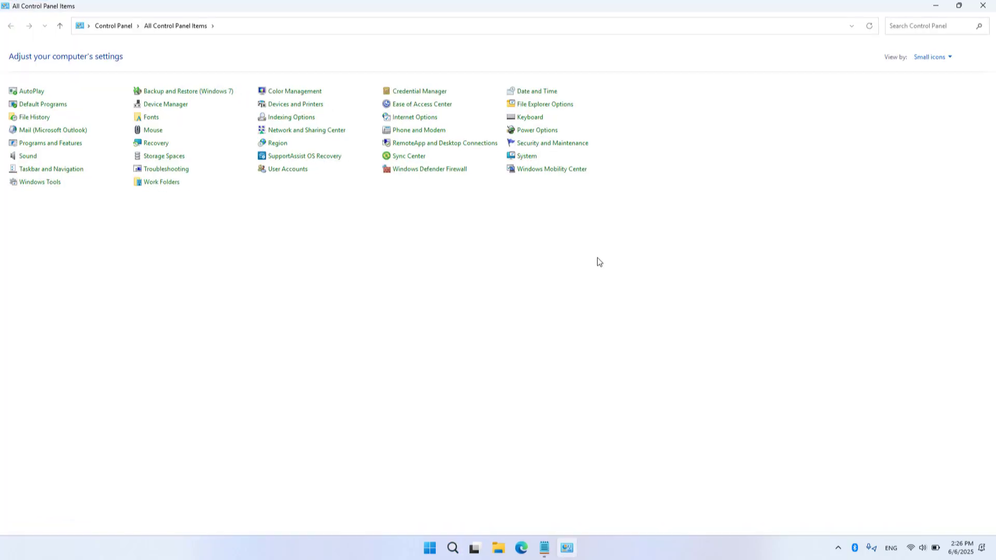
pyautogui.click(931, 61)
pyautogui.click(934, 88)
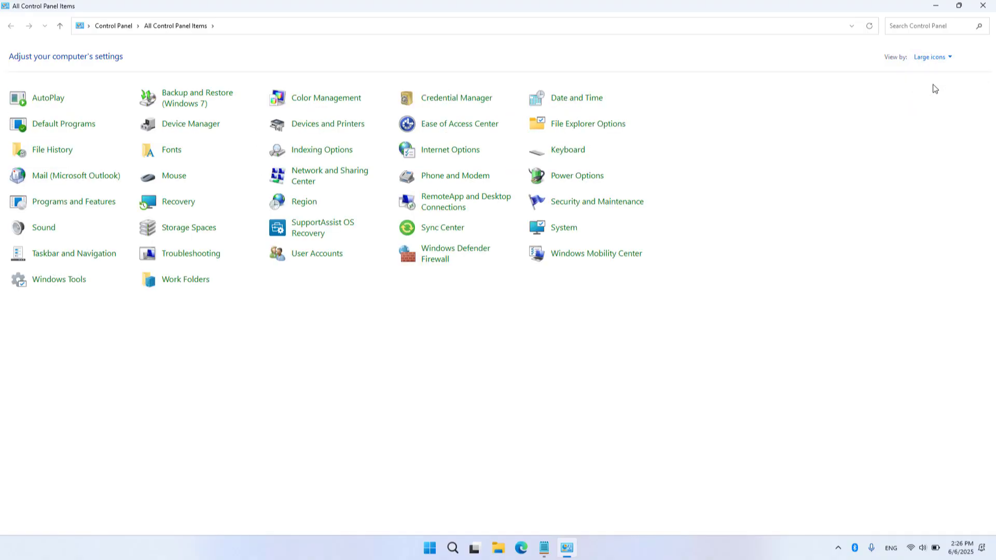
# - Open Credential Manager's Windows Credentials and choose Add a Windows credential
pyautogui.click(457, 102)
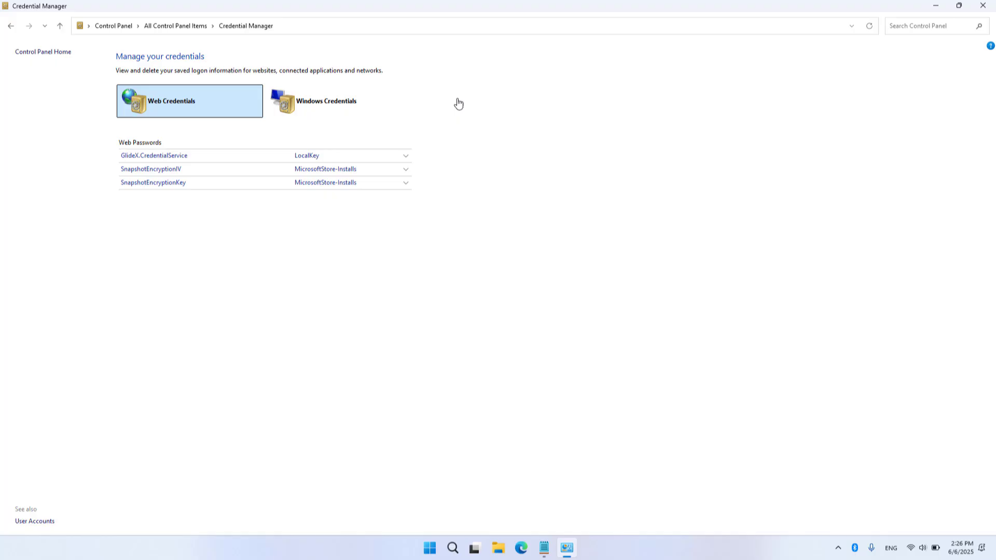
pyautogui.click(356, 106)
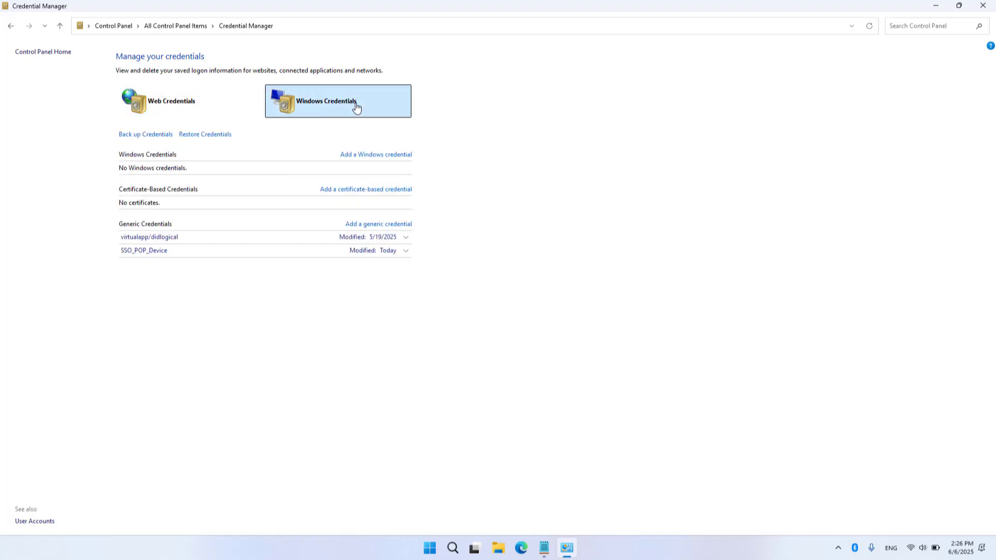
pyautogui.click(361, 156)
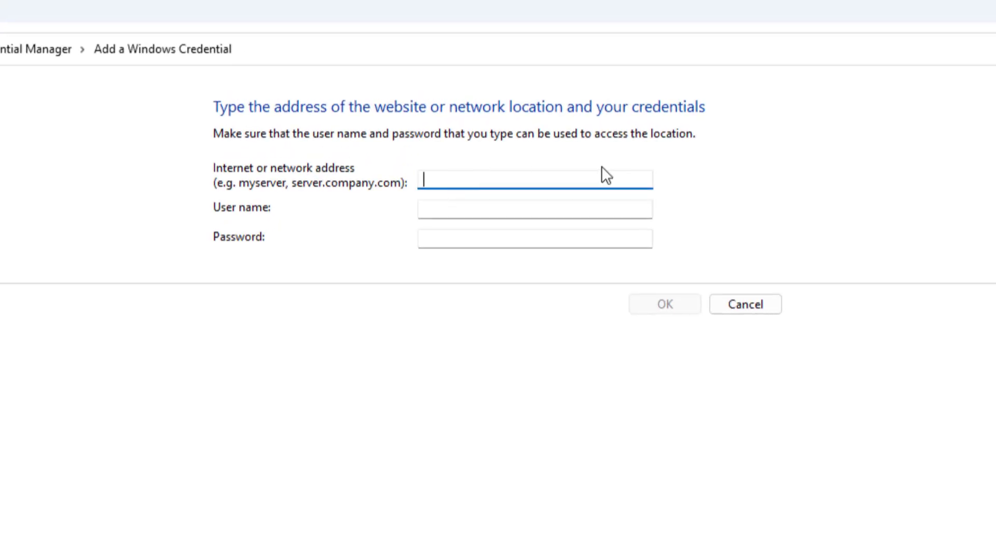
# - Fill in the address \\ComputerA, user name Guest and the account password
pyautogui.write('\\\\ComputerA')
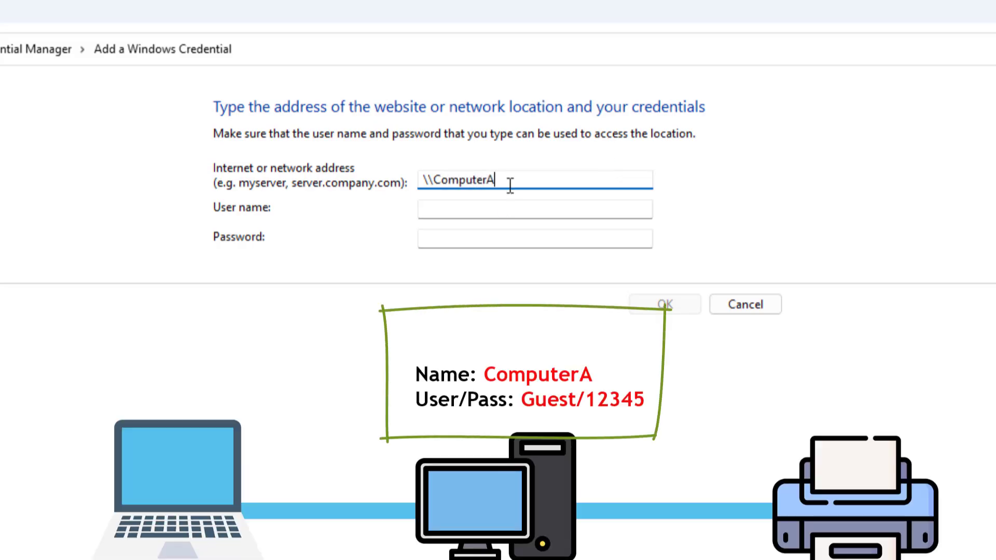
pyautogui.click(497, 210)
pyautogui.write('G')
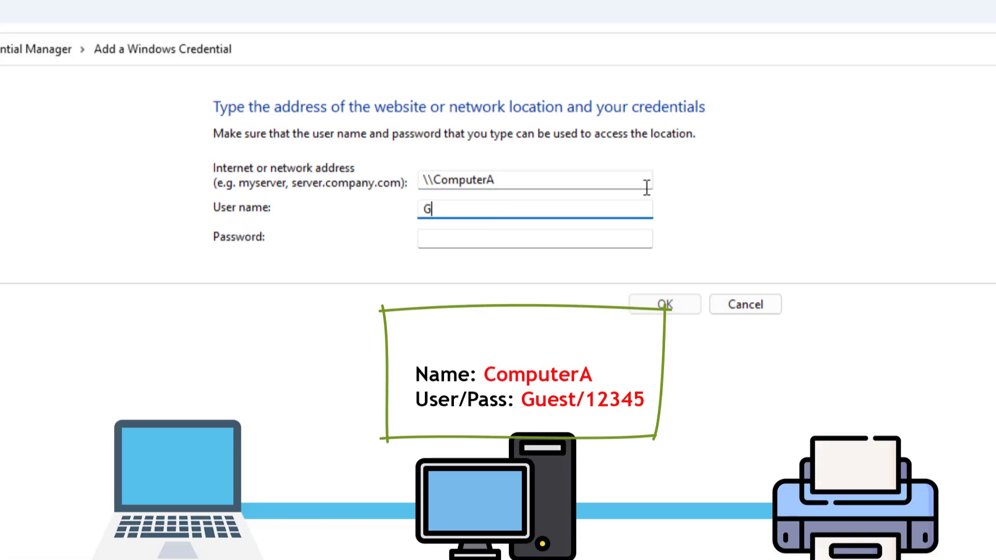
pyautogui.write('uest')
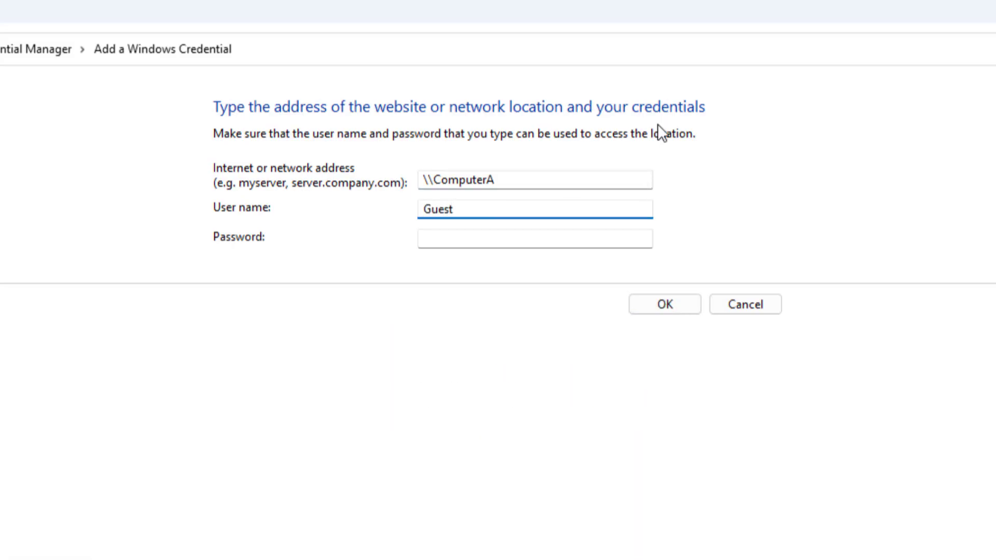
pyautogui.click(527, 245)
pyautogui.write('123')
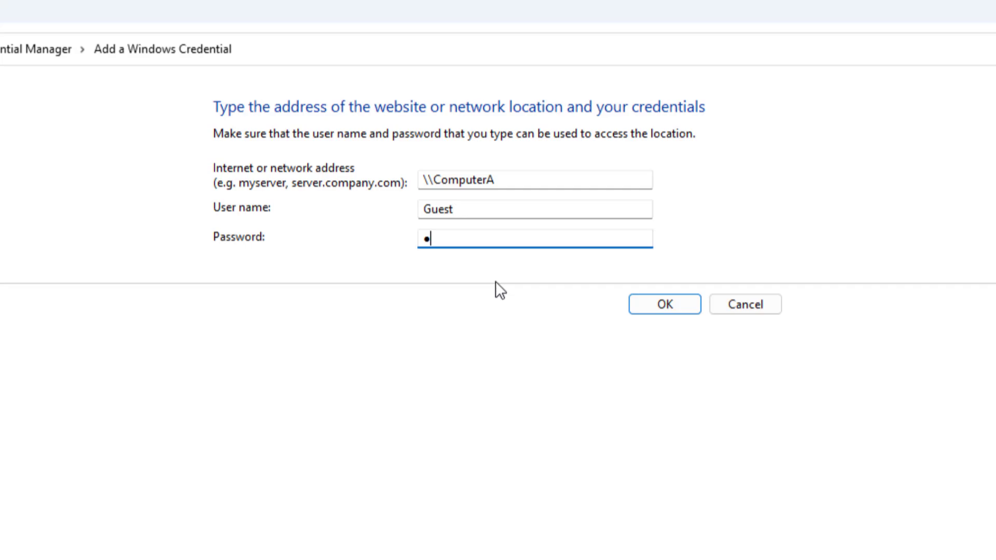
pyautogui.write('45')
# - Save the credential, expand the ComputerA entry to verify it, then close Credential Manager with Alt+F4
pyautogui.click(665, 305)
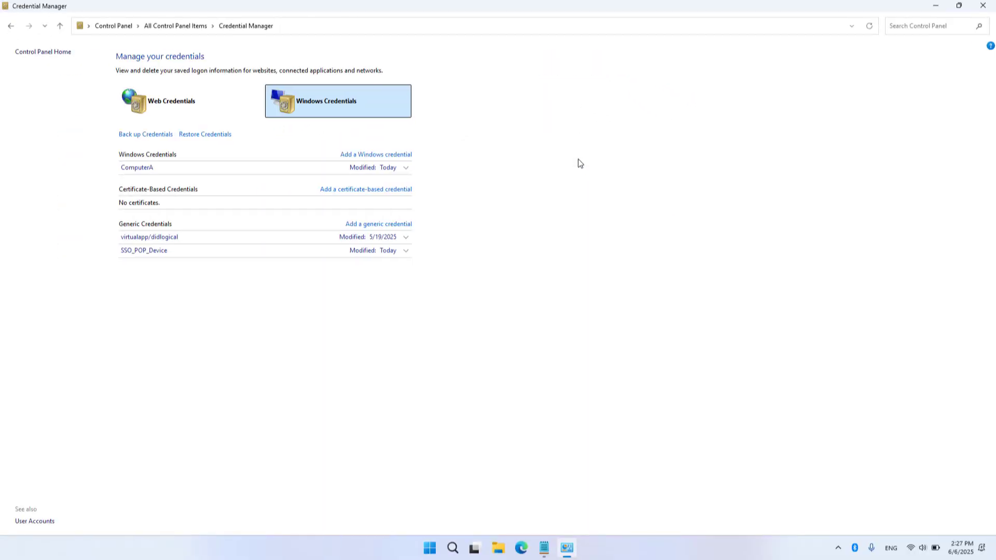
pyautogui.click(407, 168)
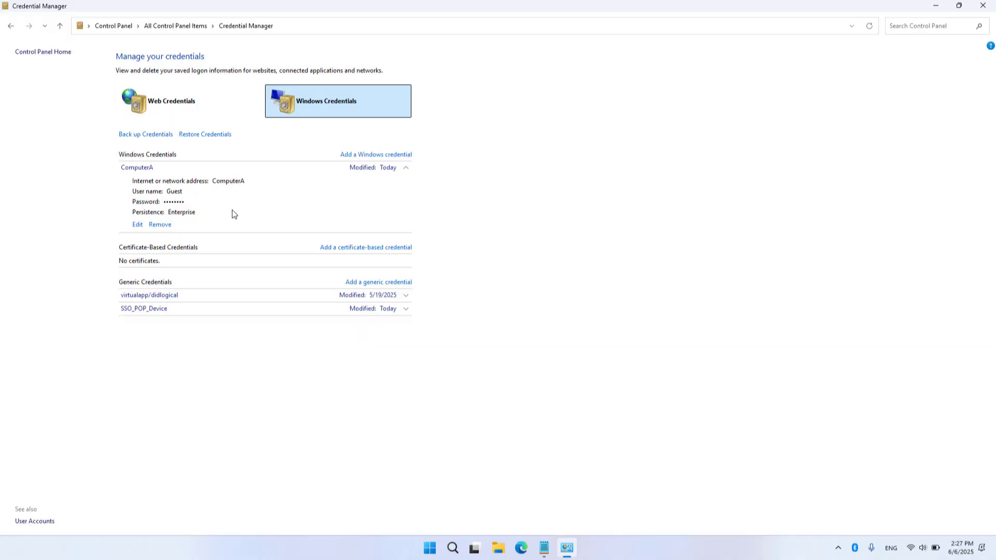
pyautogui.hotkey('alt', 'F4')
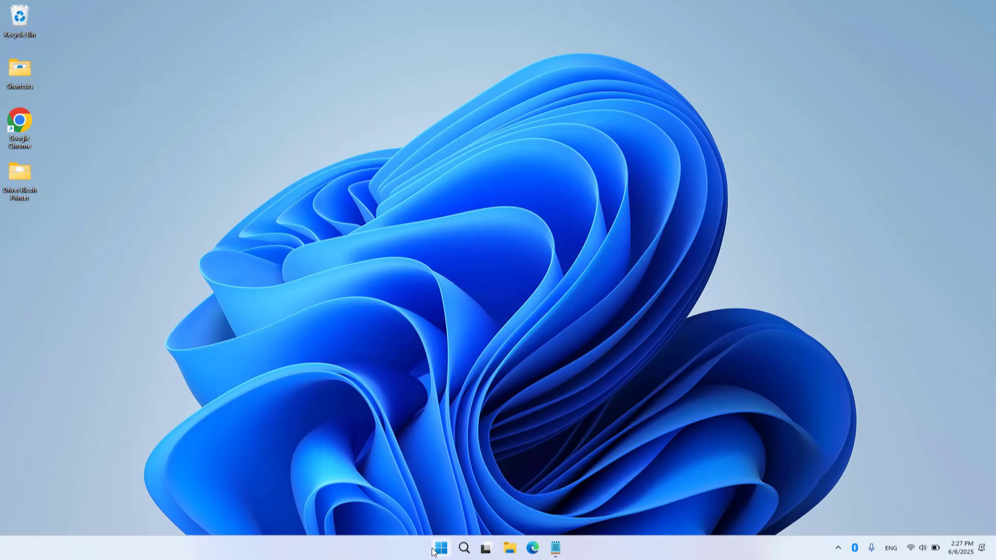
# - Go to Bluetooth & devices > Printers & scanners in Settings and start scanning for a printer to add
pyautogui.click(434, 548)
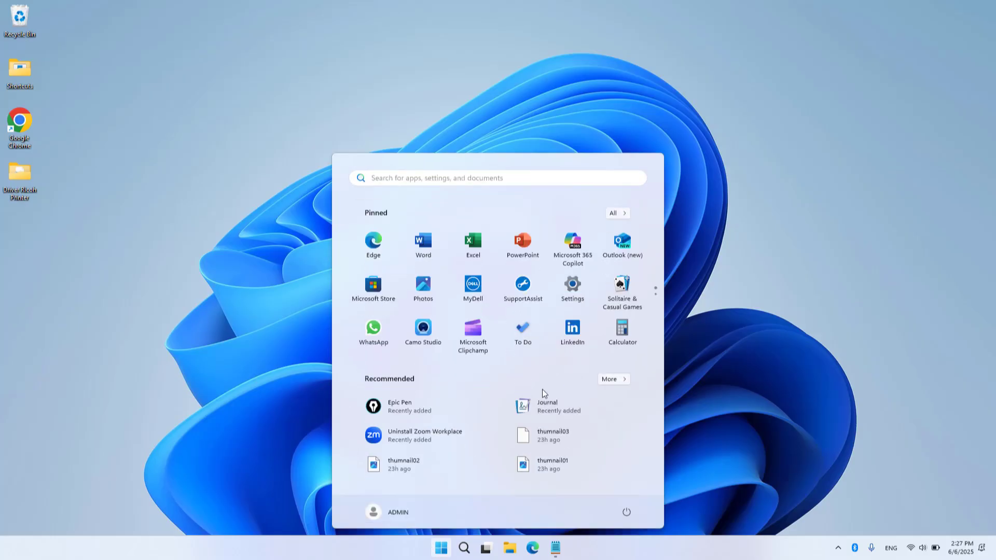
pyautogui.click(577, 302)
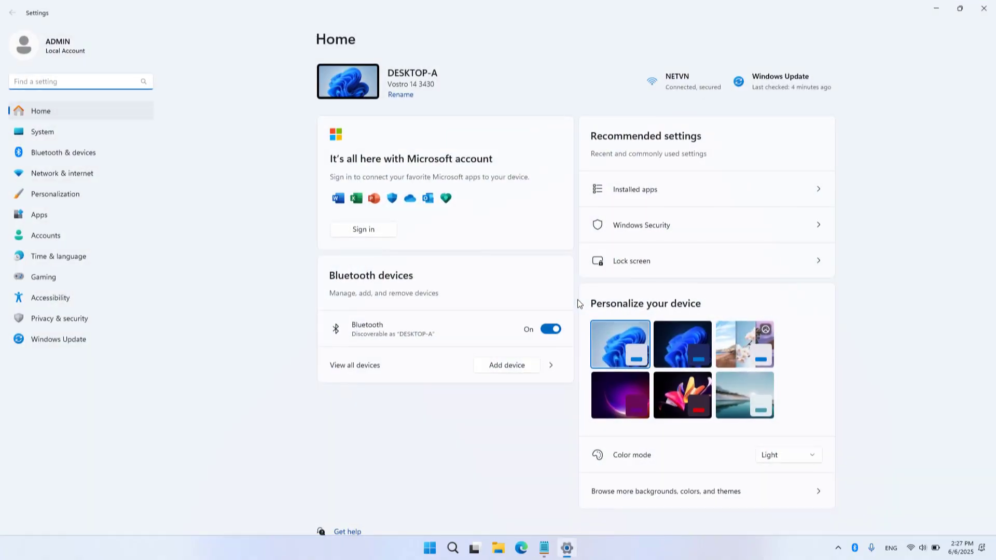
pyautogui.click(77, 154)
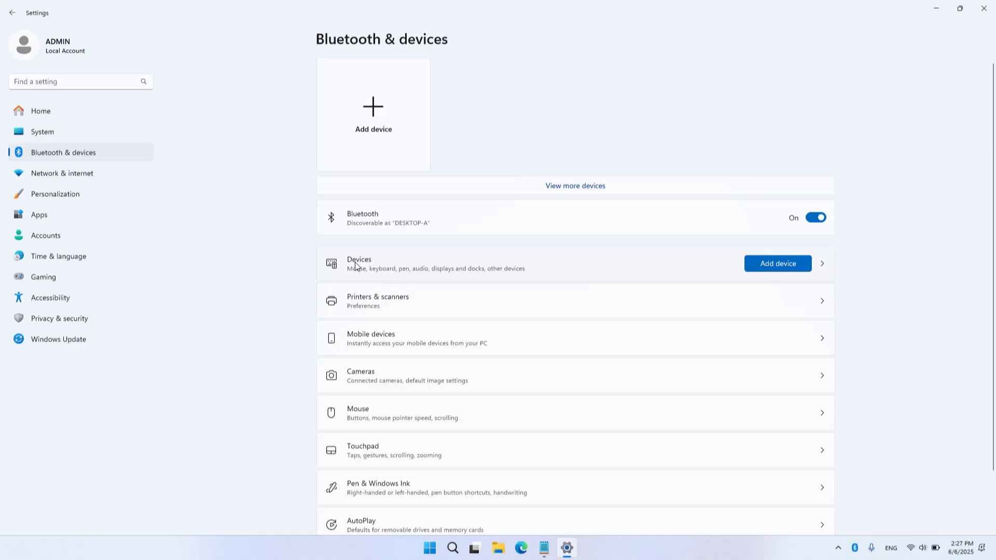
pyautogui.click(396, 298)
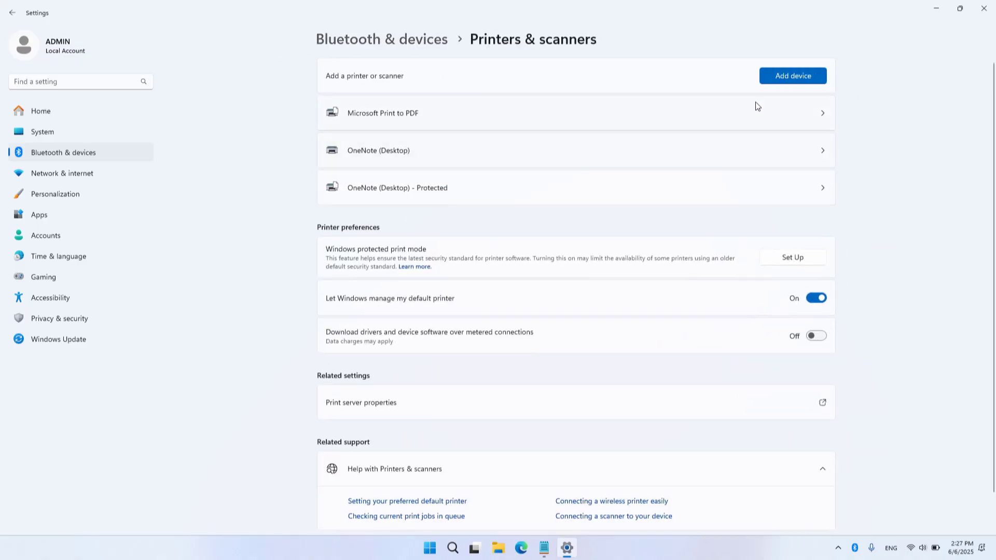
pyautogui.click(777, 81)
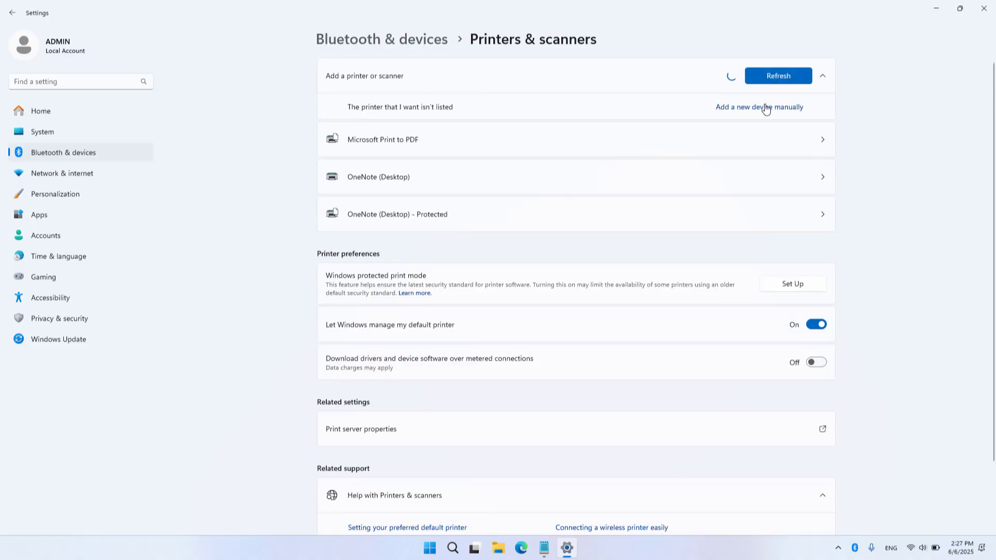
# - Add the printer manually by shared name, entering \\ComputerA\RICOH SP 310DN PCL 6 from the suggestions
pyautogui.click(764, 107)
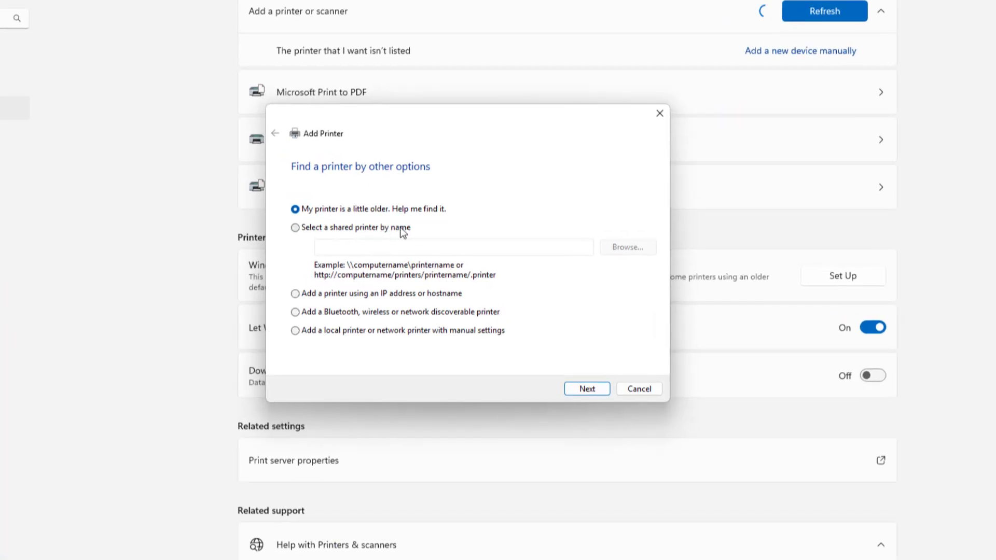
pyautogui.click(400, 227)
pyautogui.click(406, 245)
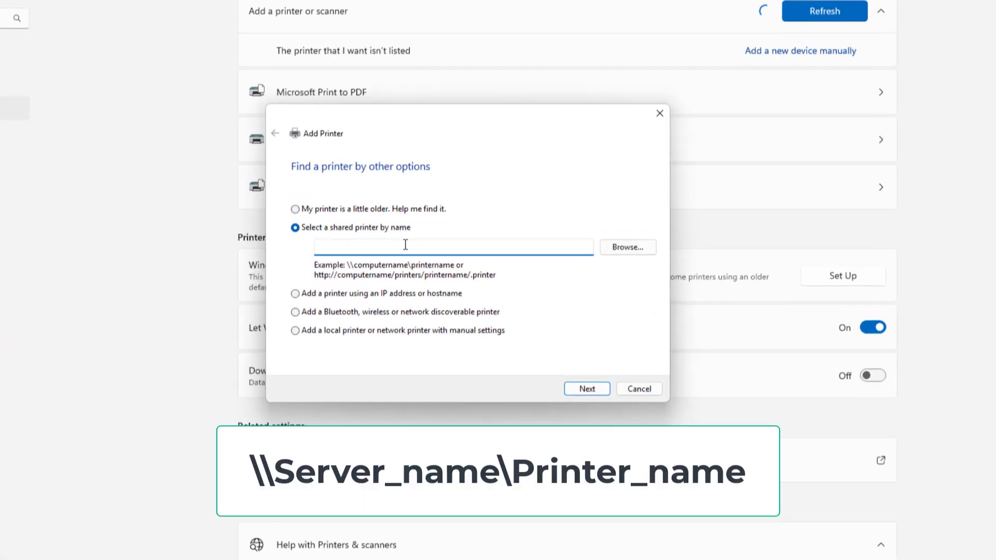
pyautogui.write('\\\\ComputerA\\')
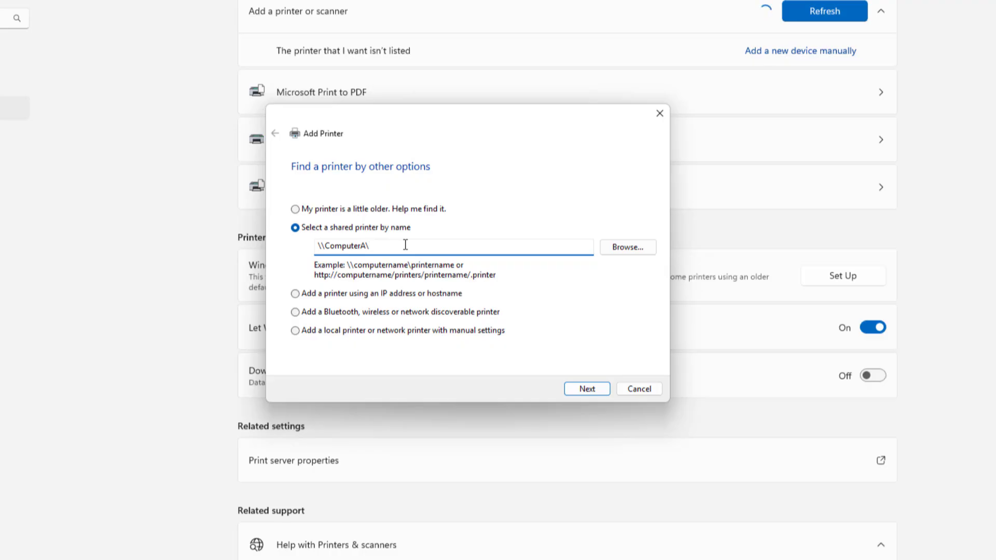
pyautogui.write('R')
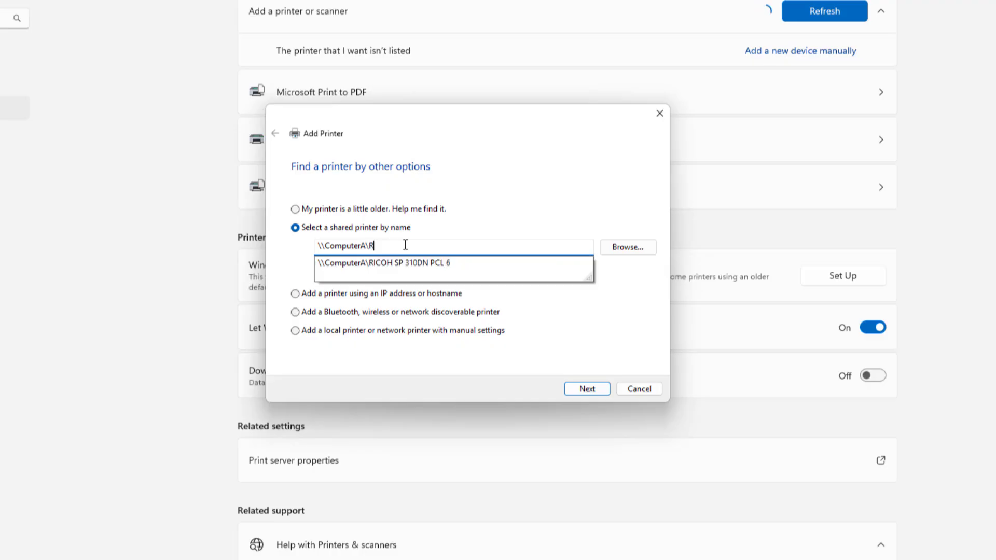
pyautogui.write('ICOH')
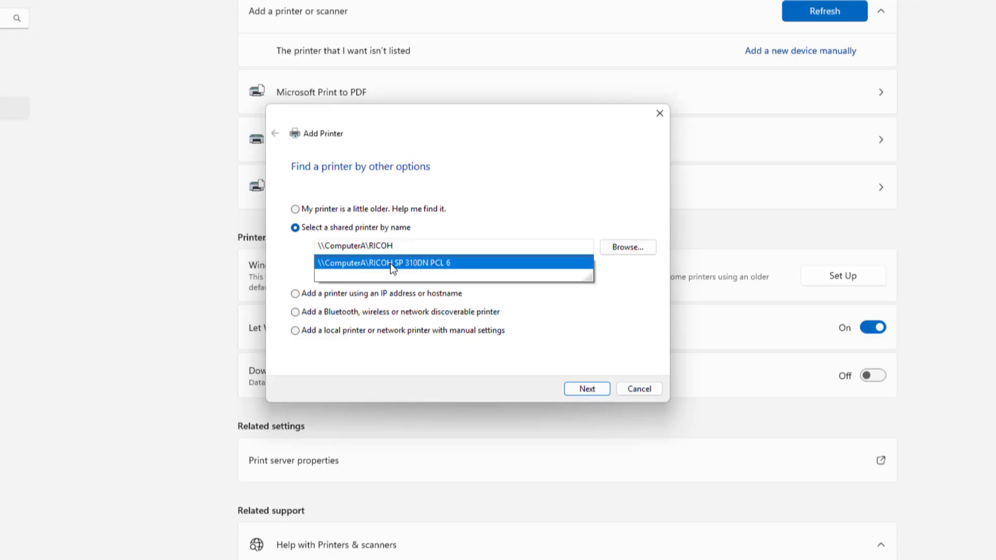
pyautogui.click(390, 262)
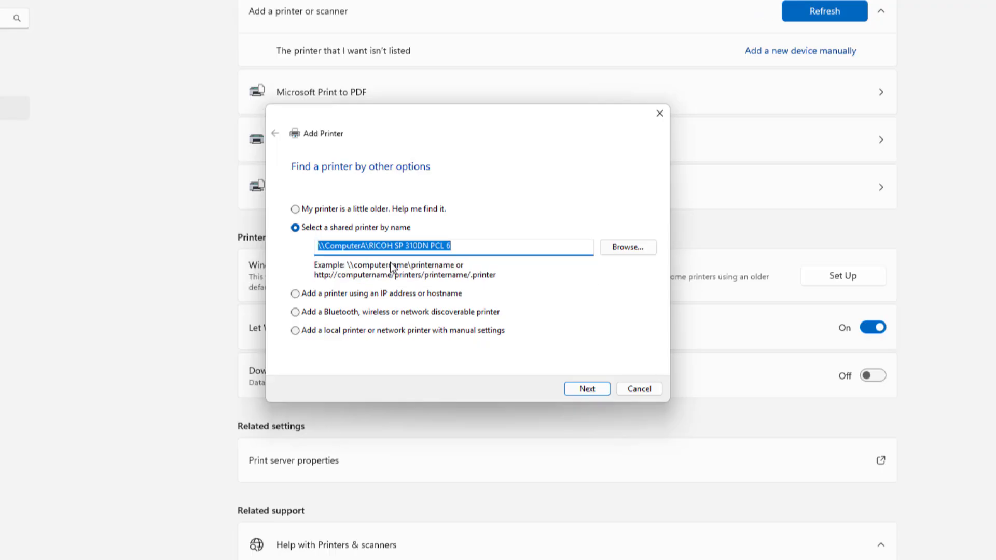
# - Install the shared RICOH SP 310DN PCL 6 printer from ComputerA and finish the Add Printer wizard
pyautogui.click(587, 389)
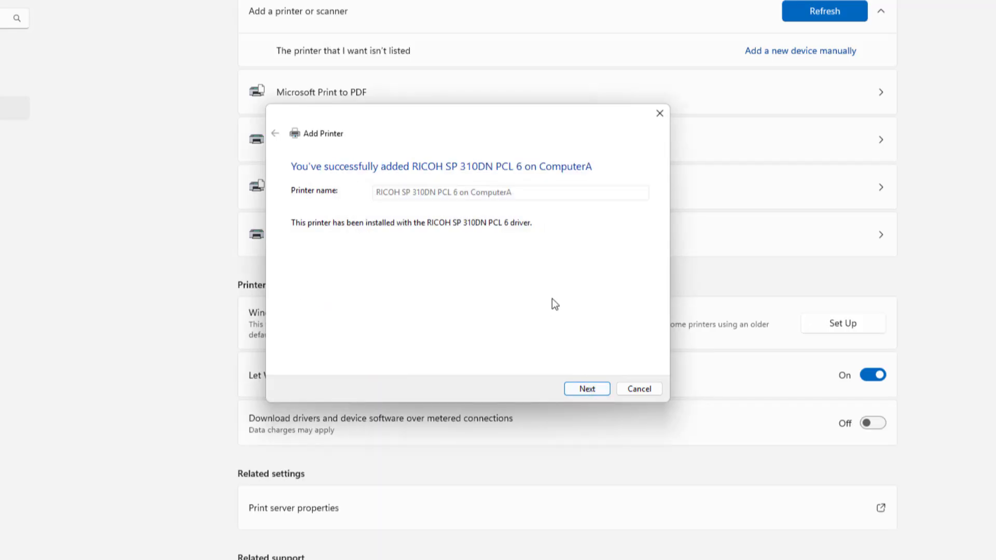
pyautogui.click(583, 391)
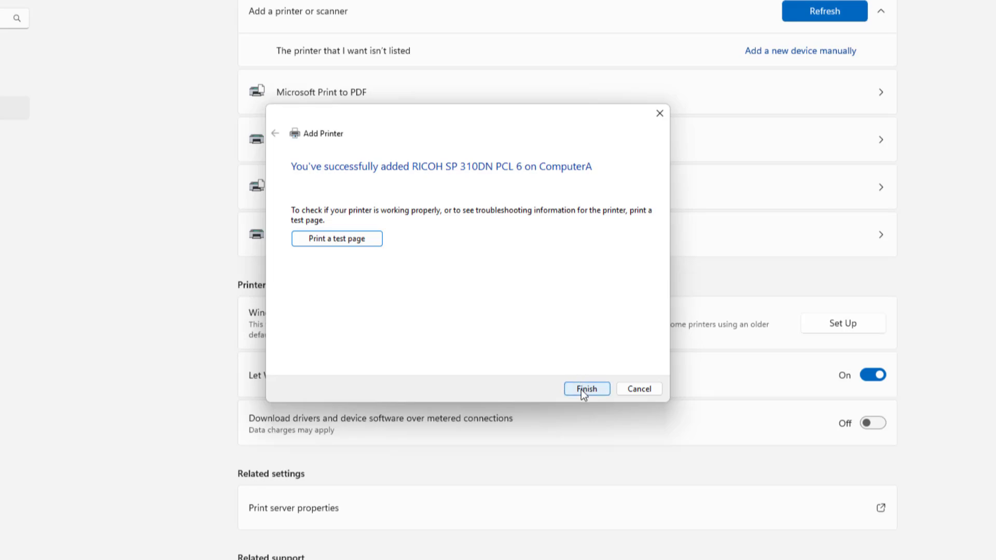
pyautogui.click(583, 390)
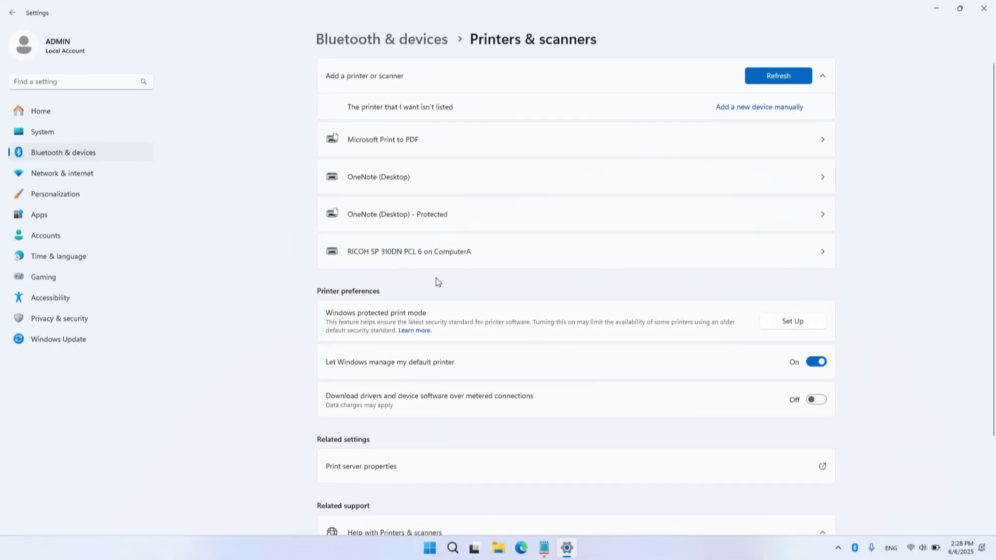